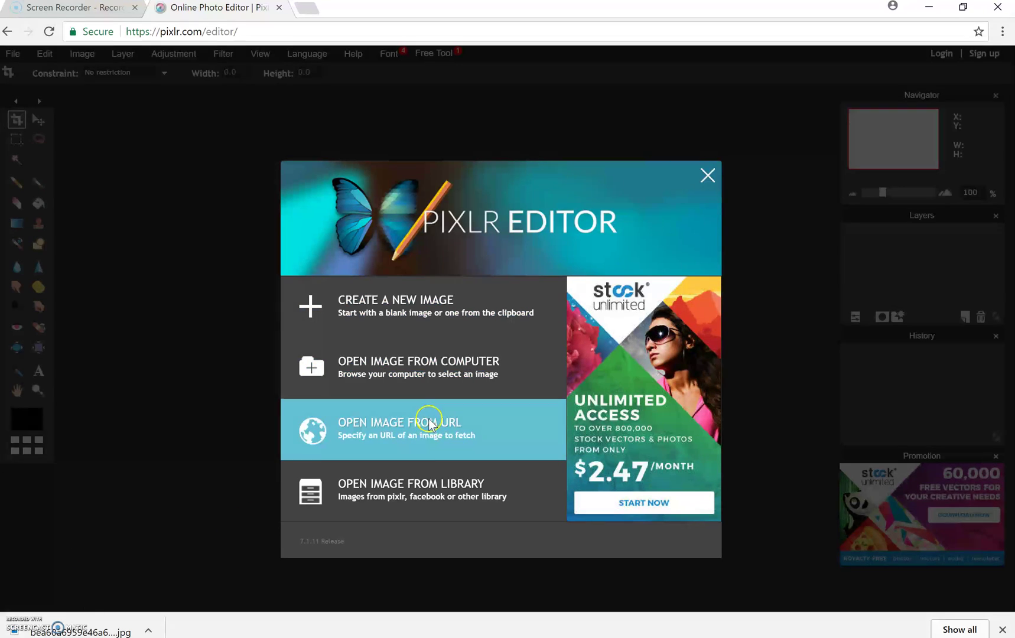
Step: Open the bea60a… school building photo from the Pictures folder
click(423, 378)
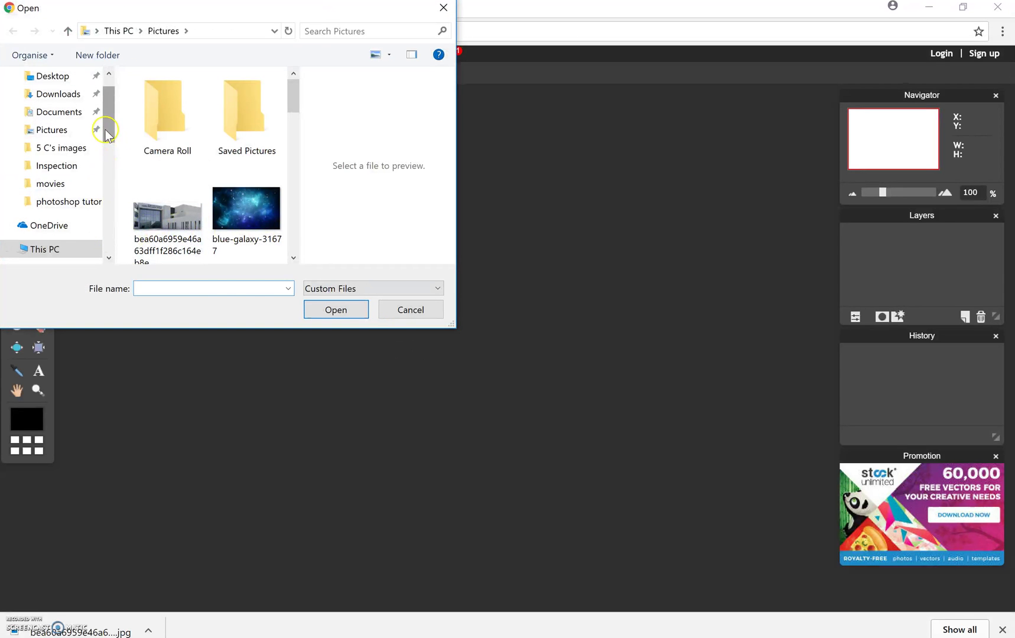
click(54, 130)
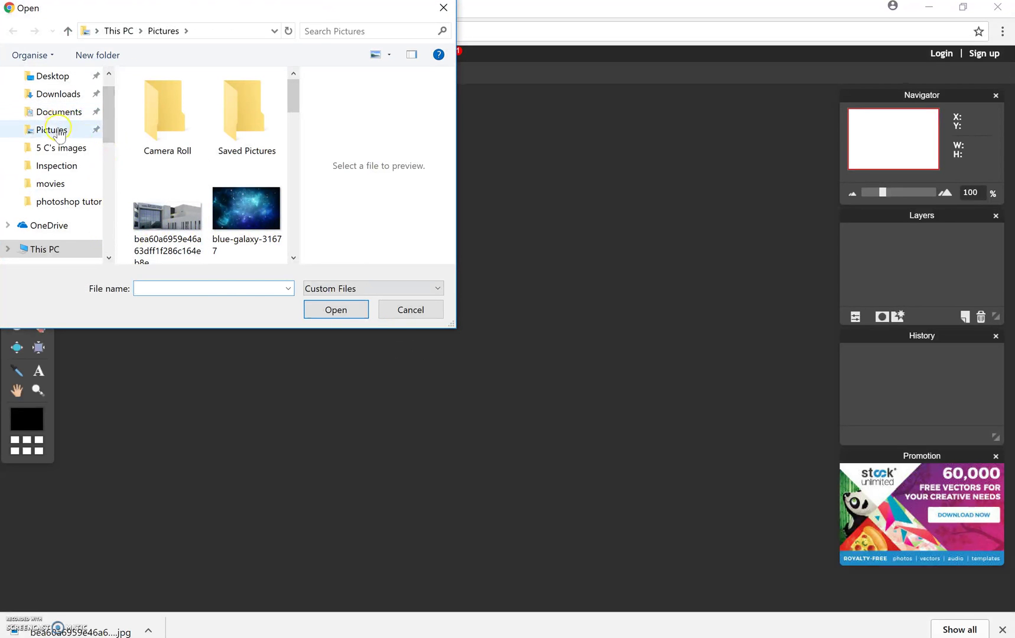
click(183, 184)
click(348, 313)
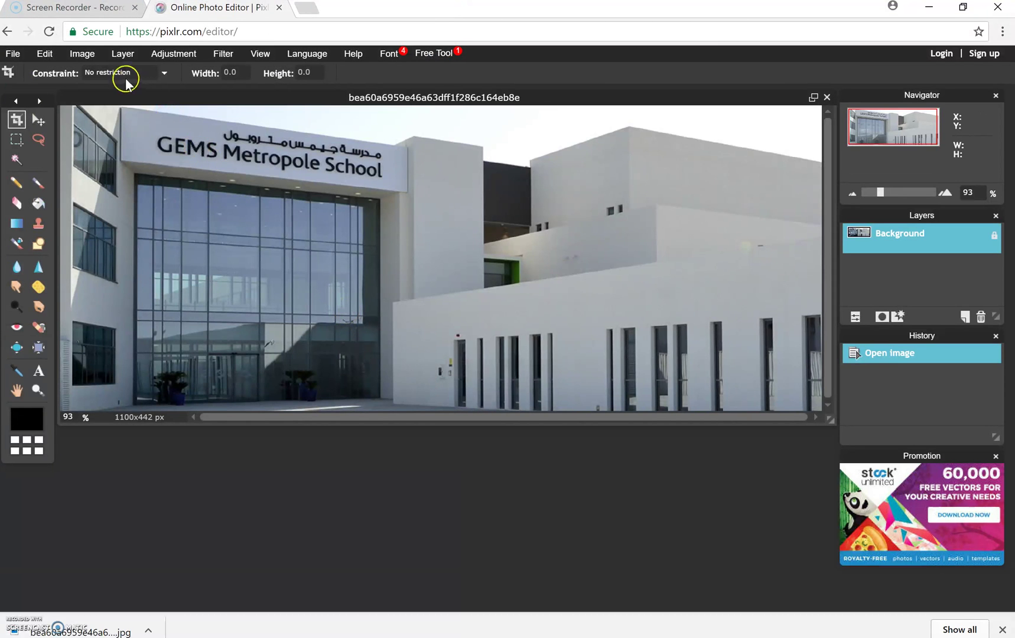
Step: Resize the image to 4000x2000 px and zoom out to see it whole
click(89, 56)
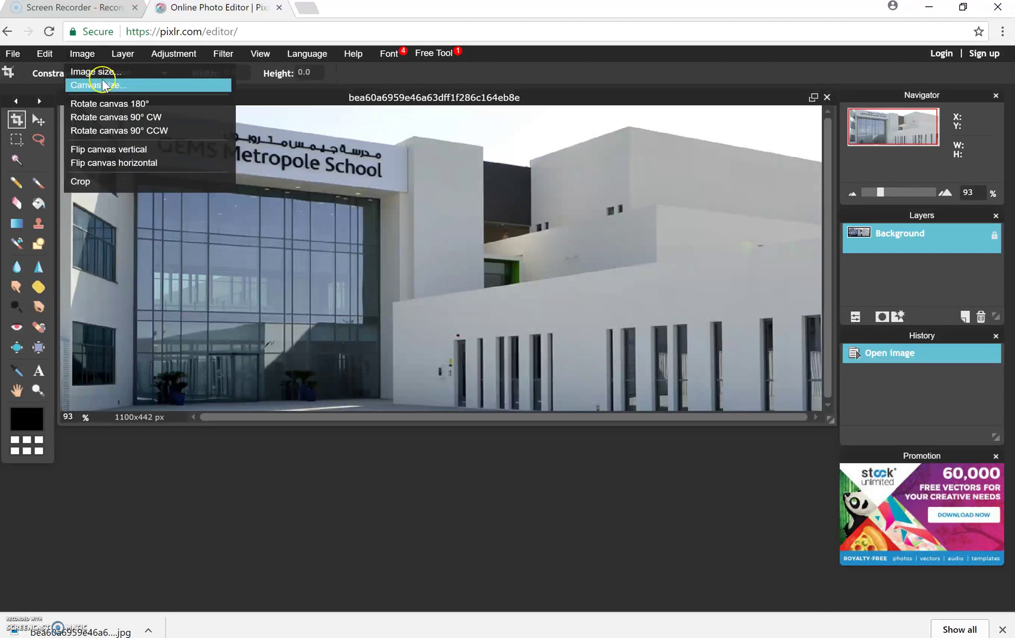
click(104, 77)
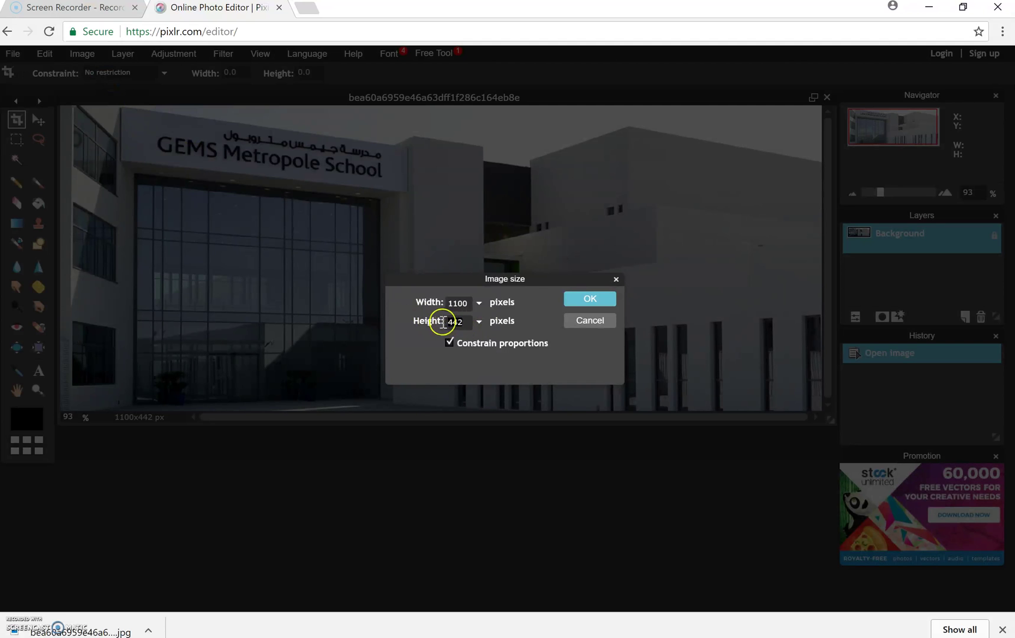
text(2000)
click(582, 302)
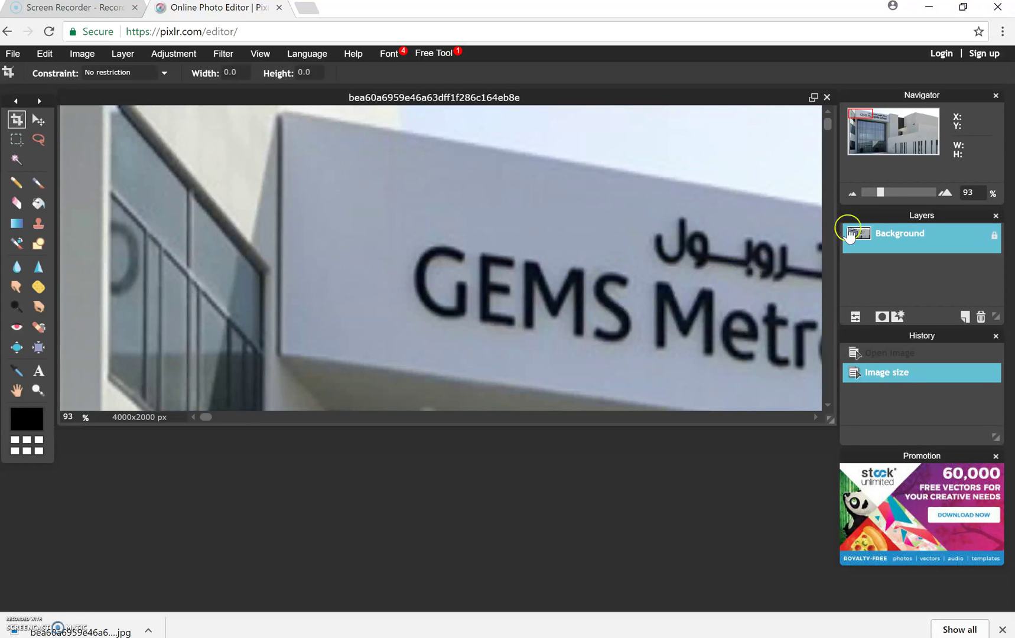
drag(880, 192, 864, 199)
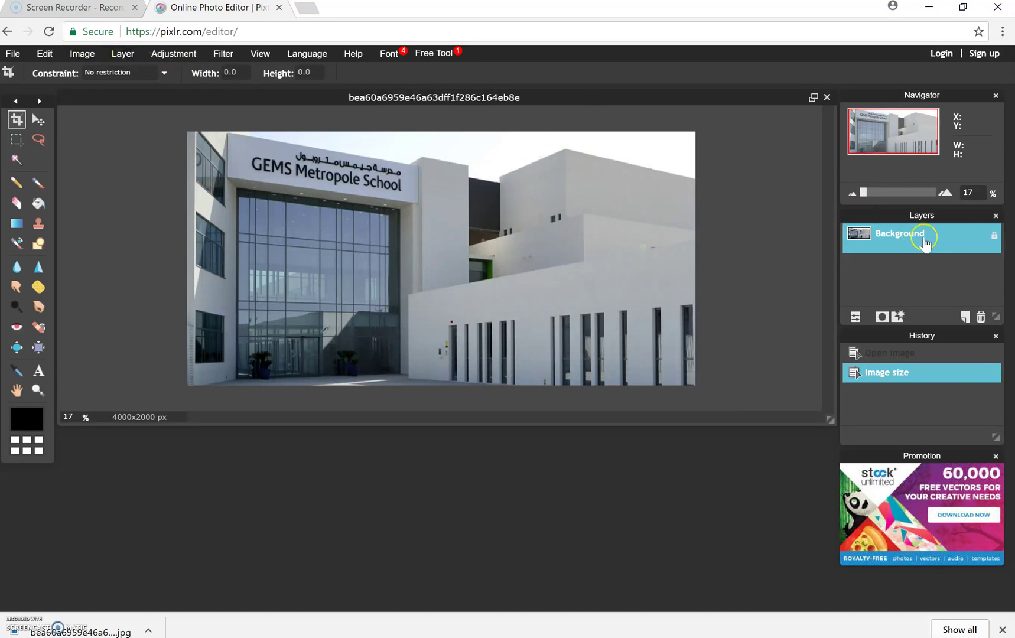
Step: Unlock the Background layer as Layer 0 and duplicate it as Layer 0 copy
double_click(992, 237)
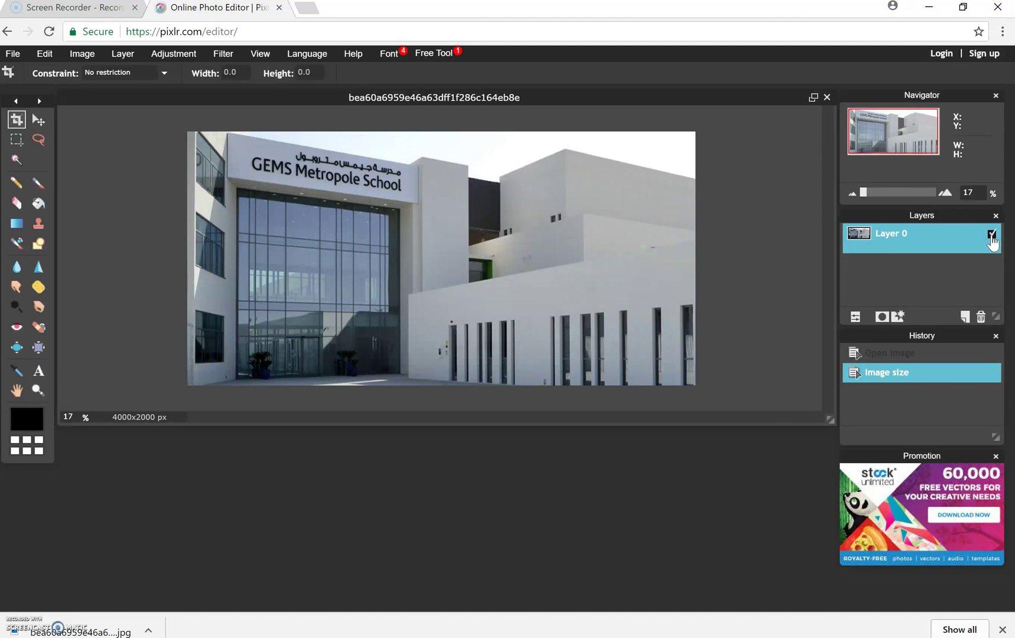
right_click(963, 238)
click(956, 251)
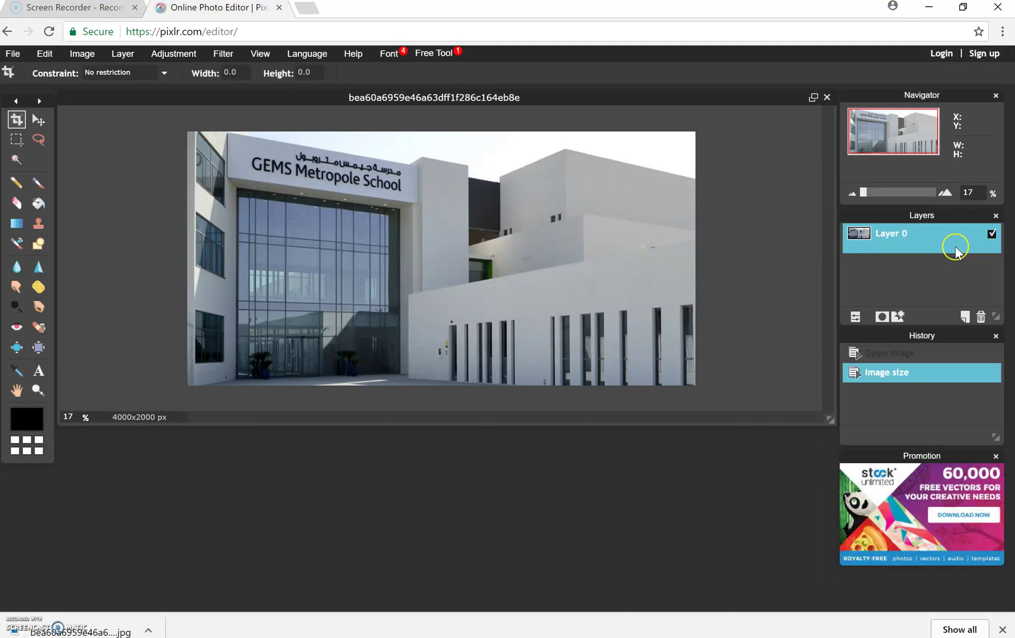
Step: Set the canvas to 4000x4000 px with a top-centre anchor and enlarge the window to show it
click(83, 54)
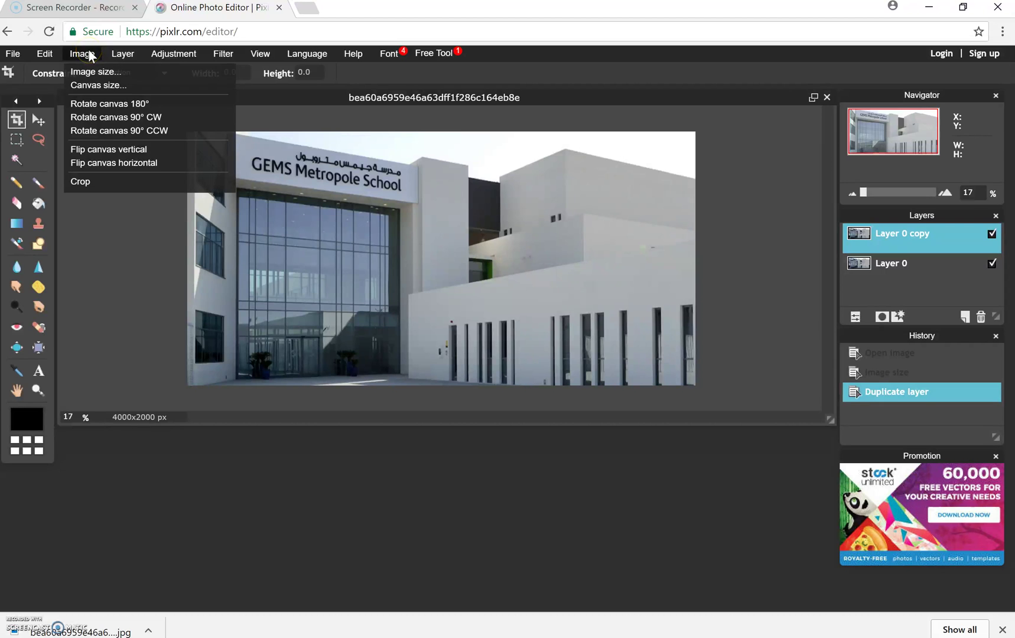
click(98, 88)
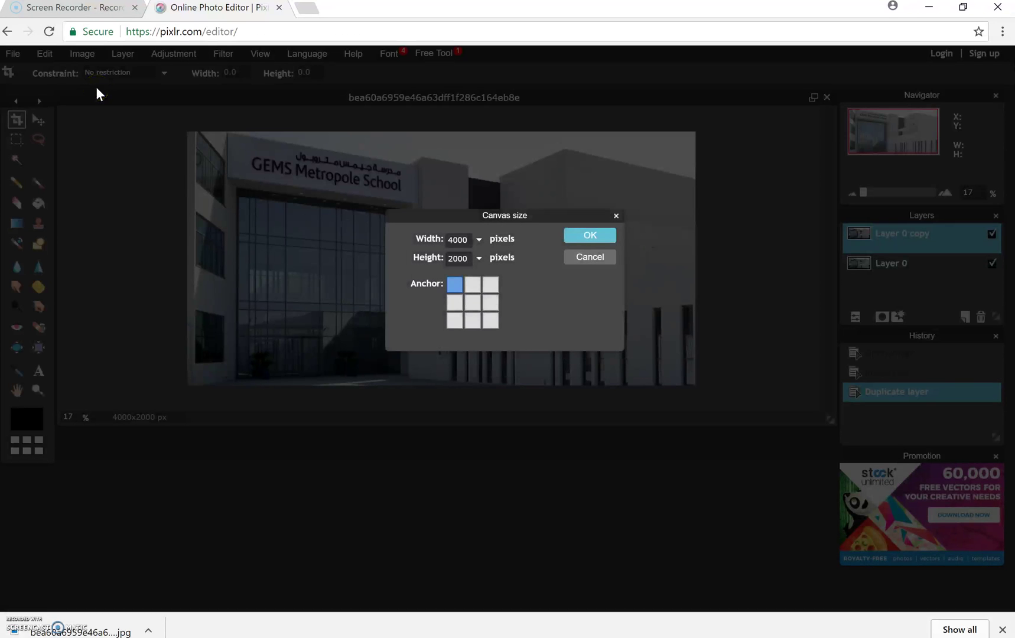
click(474, 286)
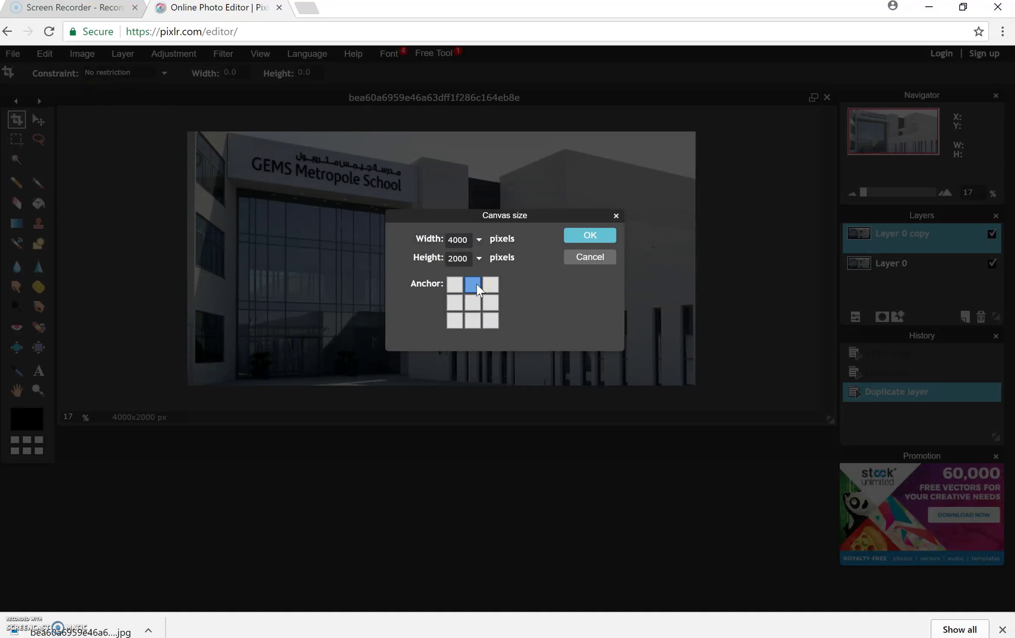
click(466, 258)
click(464, 258)
click(599, 235)
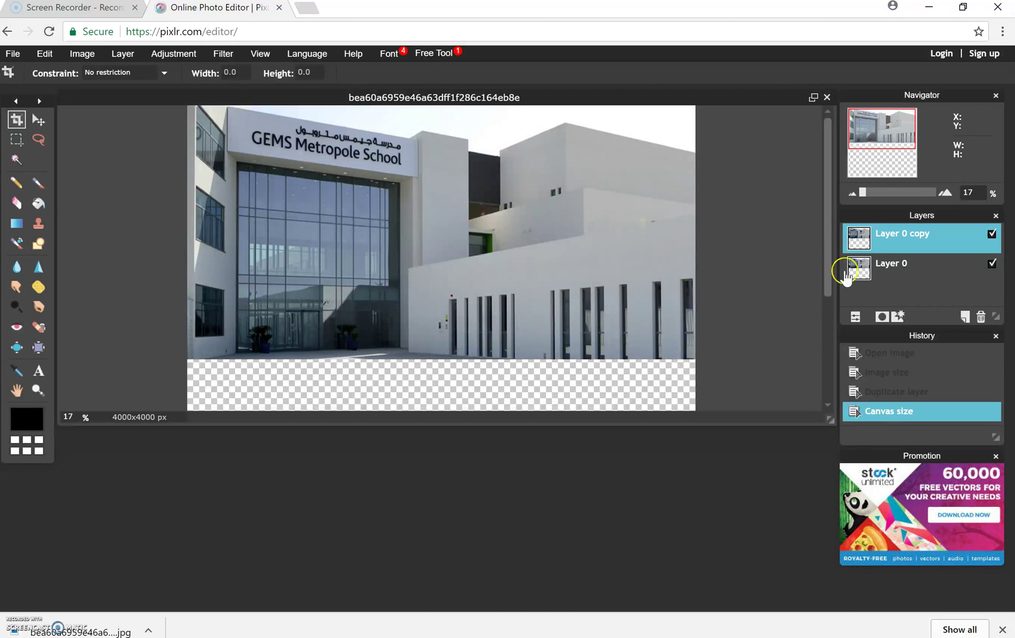
drag(829, 278, 827, 367)
drag(828, 417, 542, 322)
drag(618, 410, 814, 596)
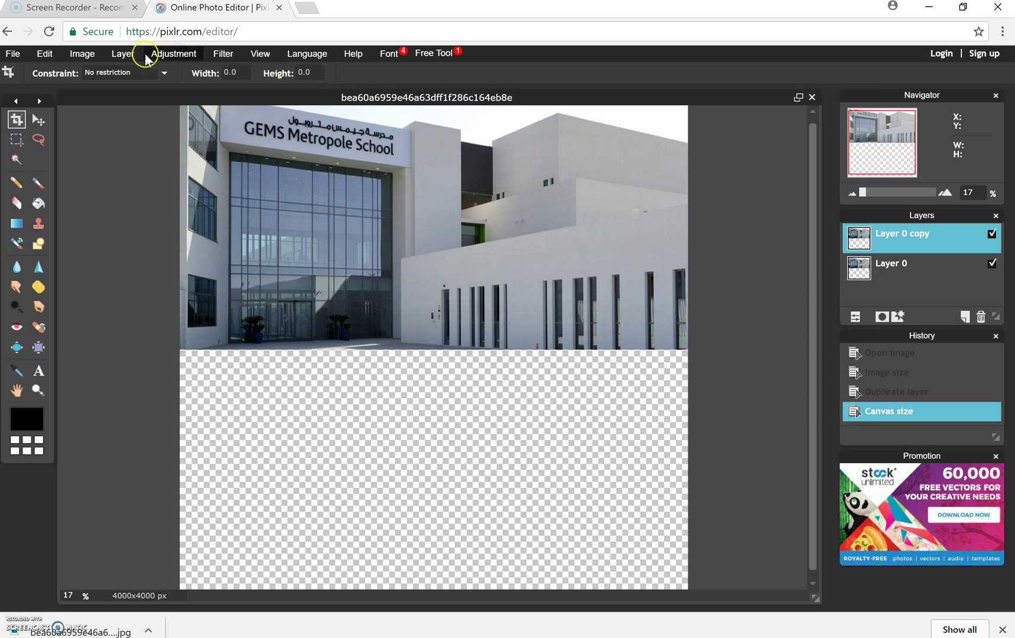
Step: Flip Layer 0 copy vertically and drag it below the upright photo
click(126, 55)
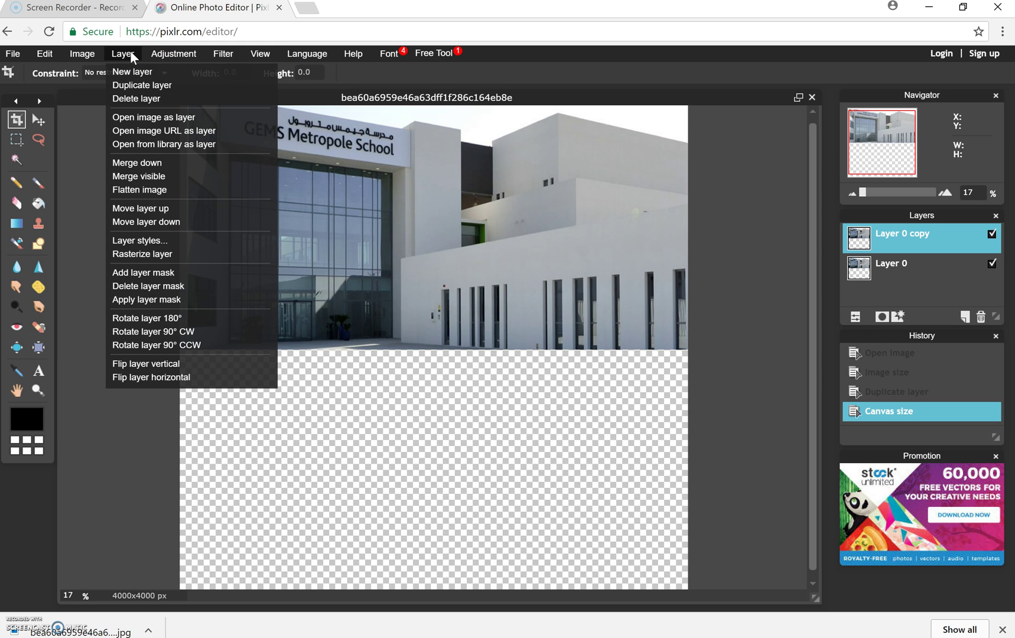
click(195, 347)
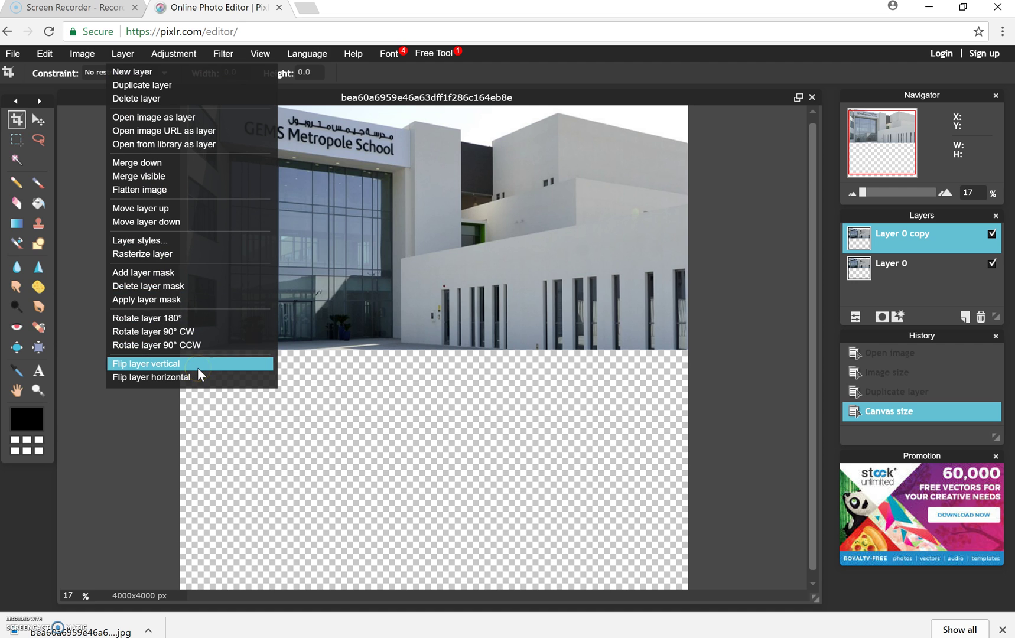
click(198, 366)
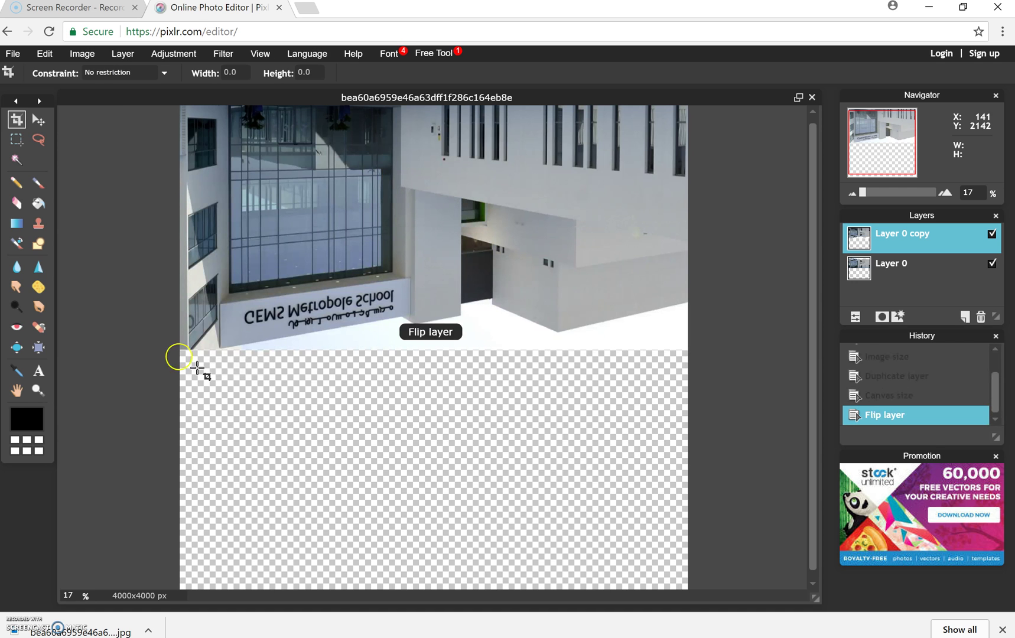
click(38, 119)
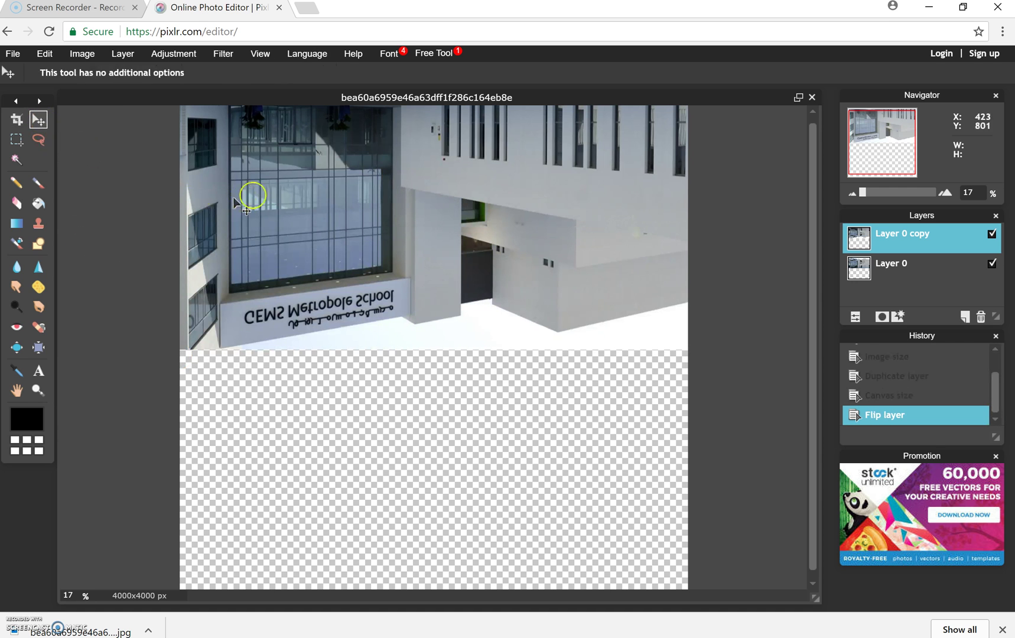
drag(337, 204, 334, 449)
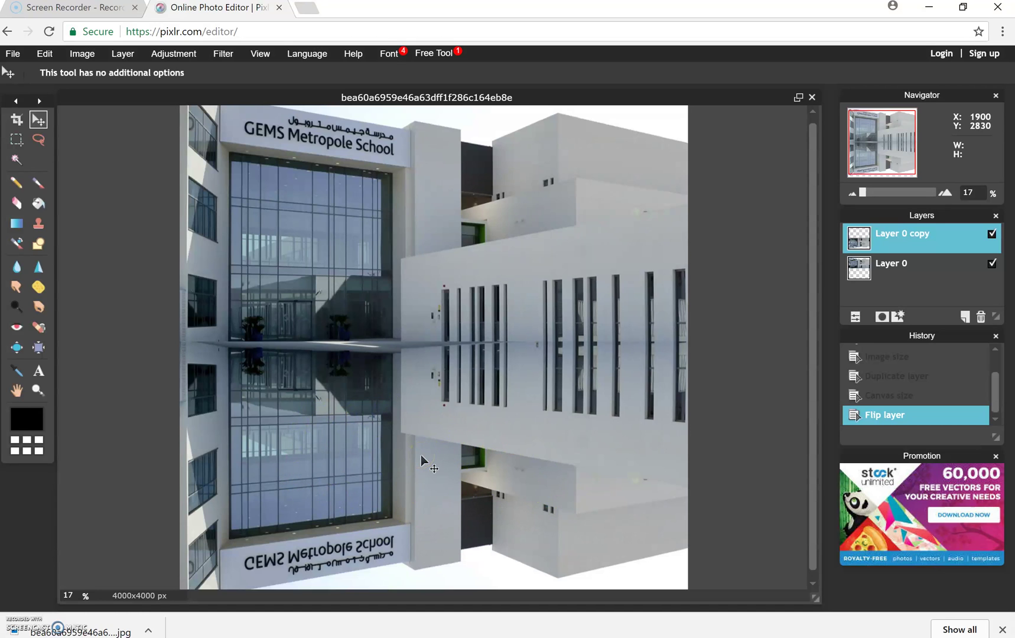
Step: Mask Layer 0 copy and drag a black-to-transparent gradient down across the lower half
click(882, 317)
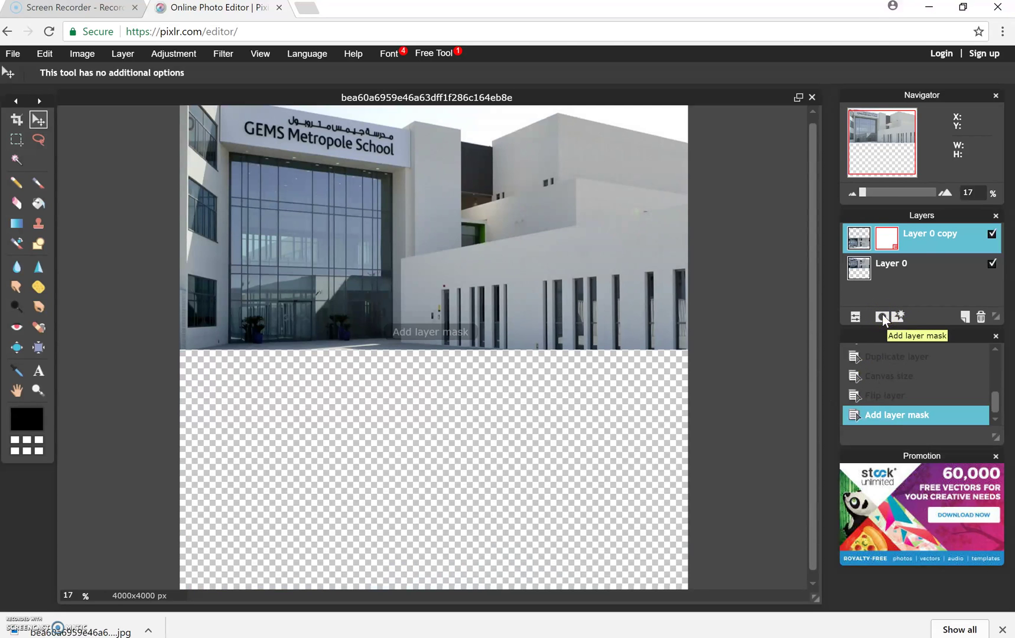
click(17, 224)
click(208, 74)
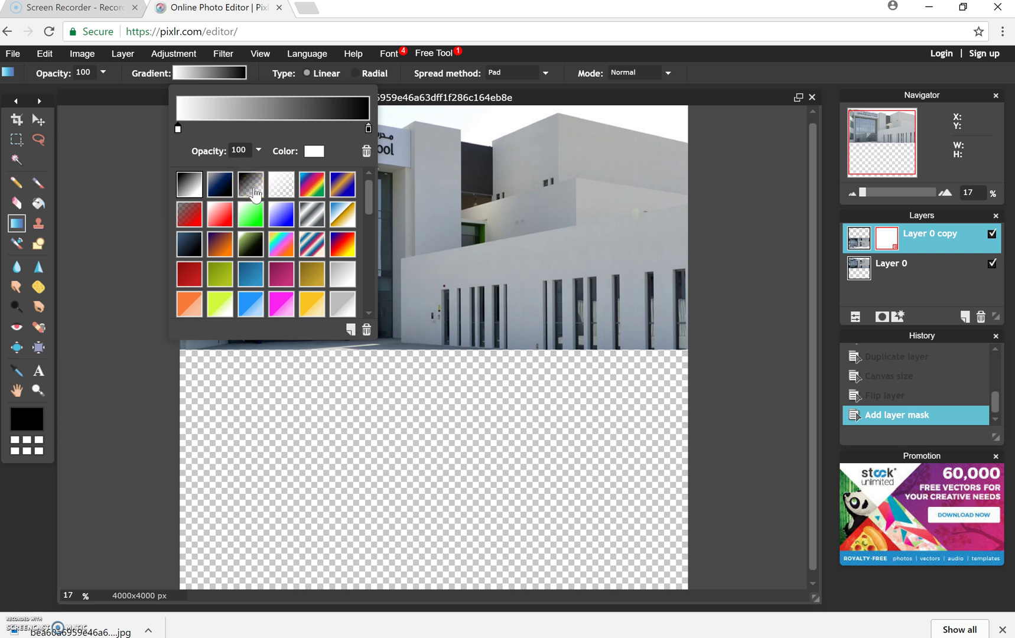
click(256, 195)
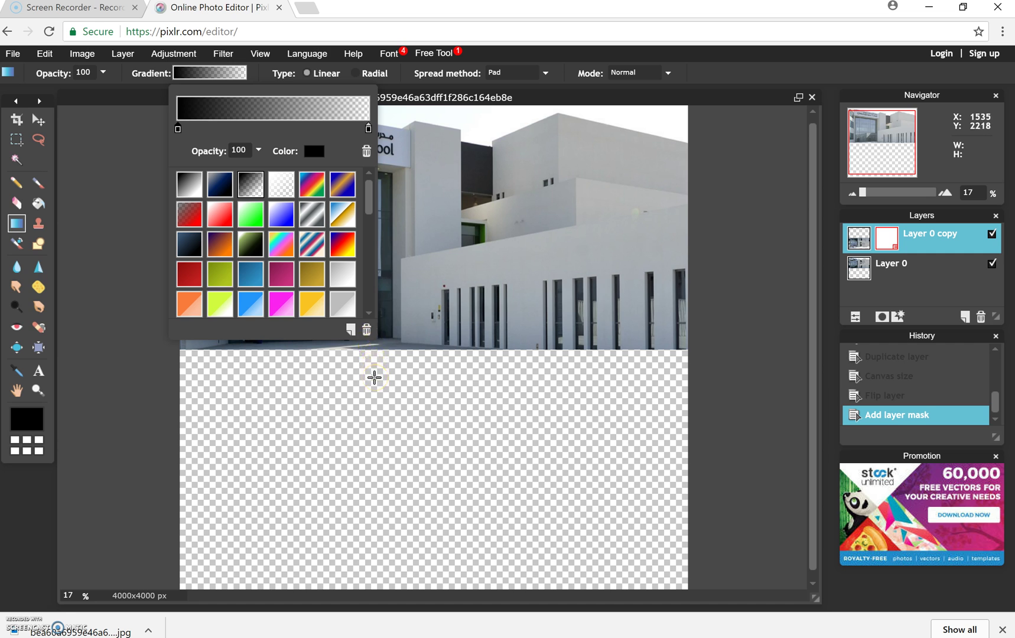
click(374, 370)
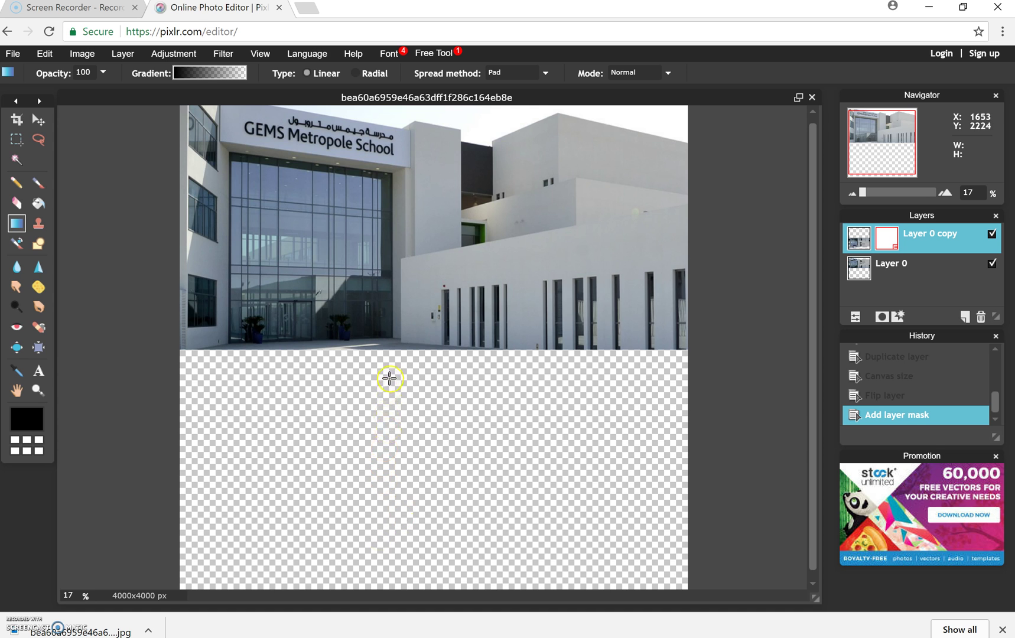
drag(389, 378, 396, 536)
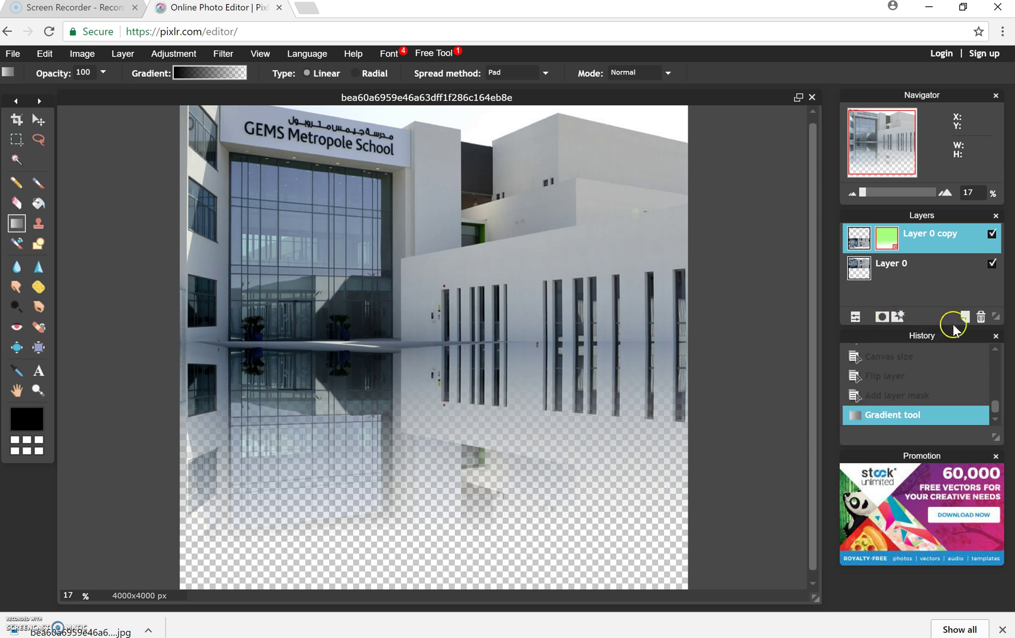
Step: Fill a new Layer 2 with f5f5f5 and move it beneath the photo layers
click(965, 319)
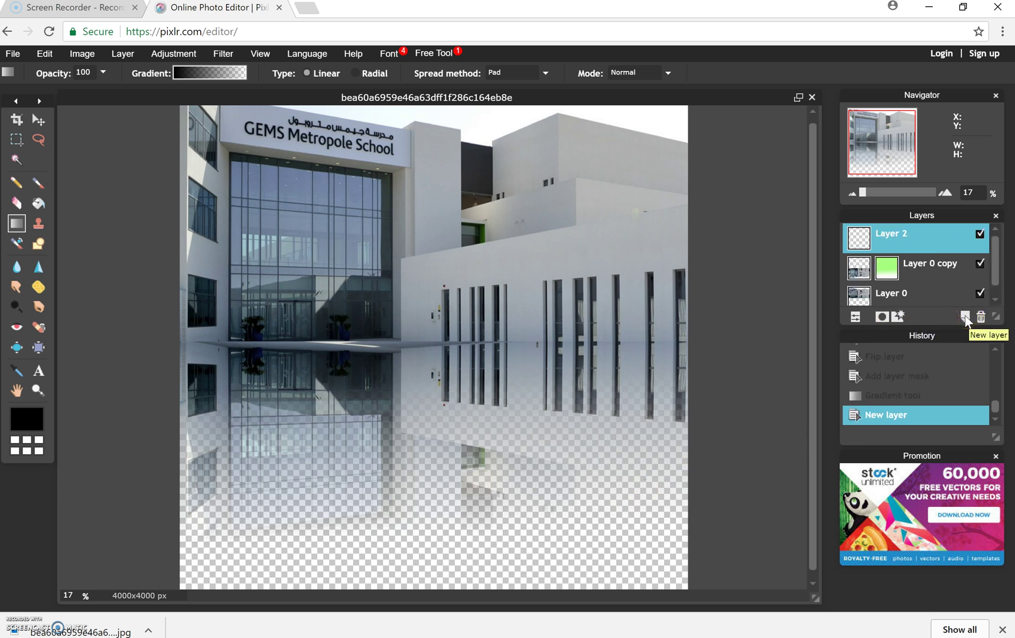
click(39, 205)
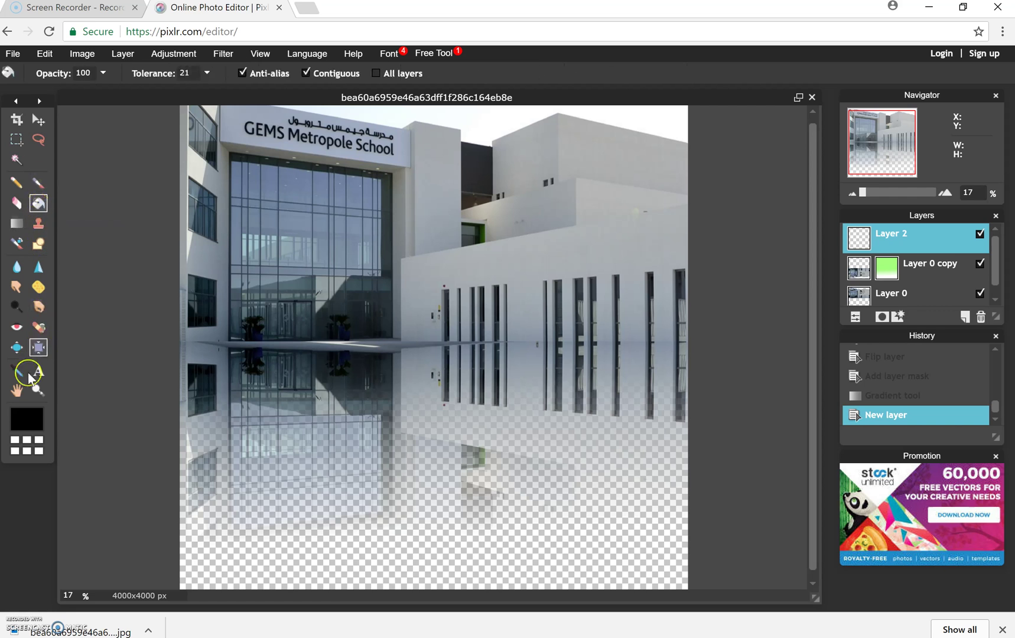
click(29, 425)
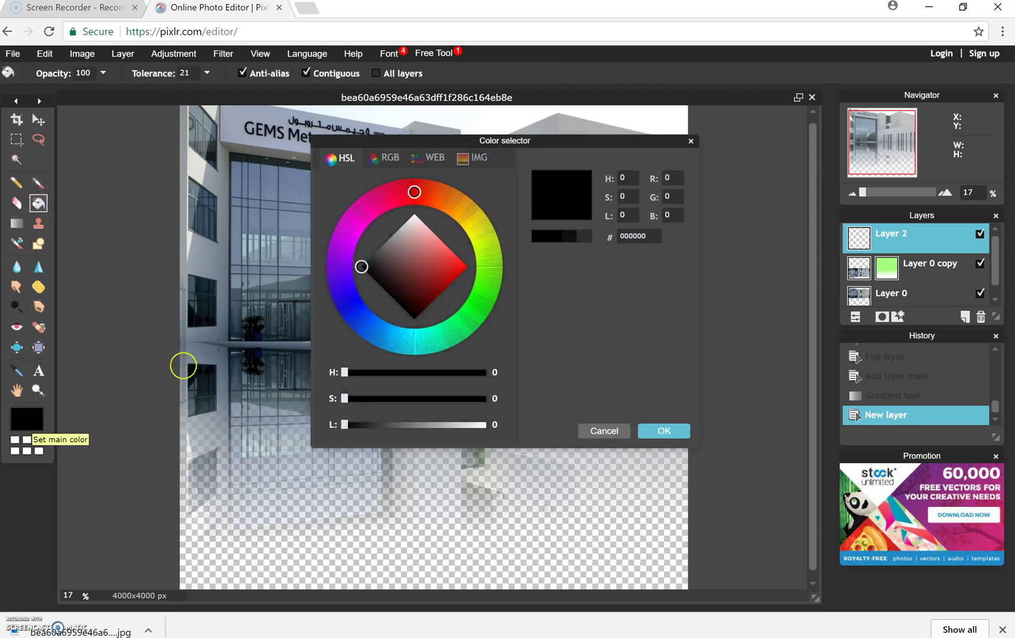
click(416, 218)
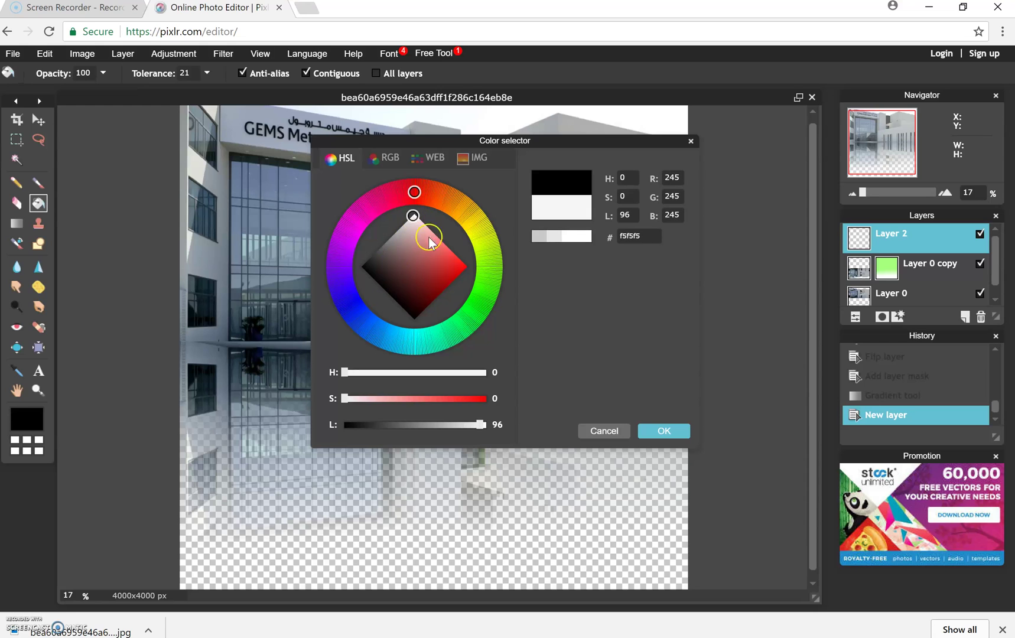
click(660, 430)
click(614, 476)
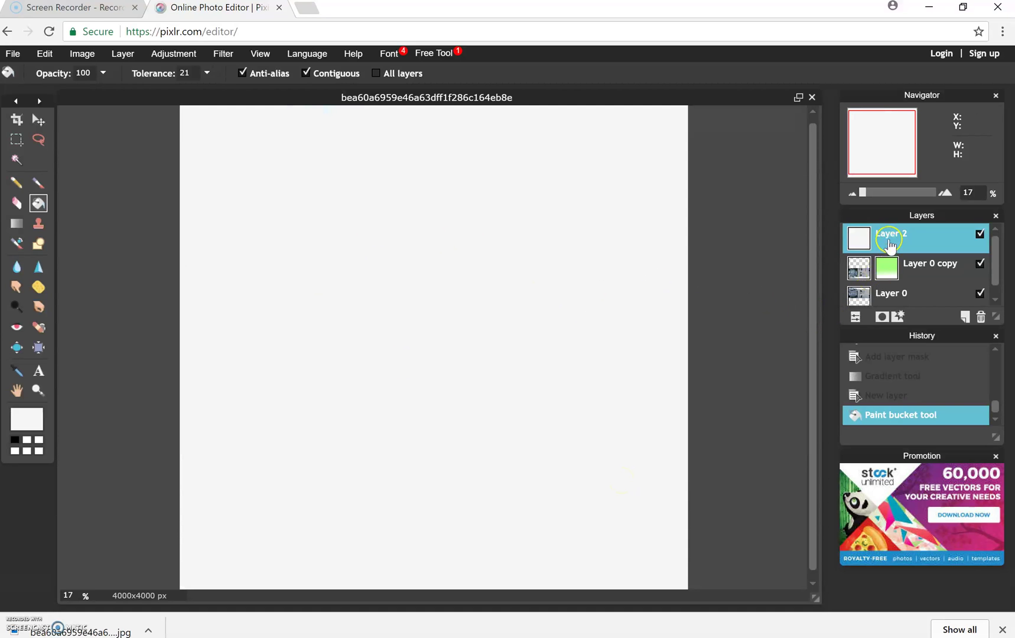
drag(889, 236, 890, 306)
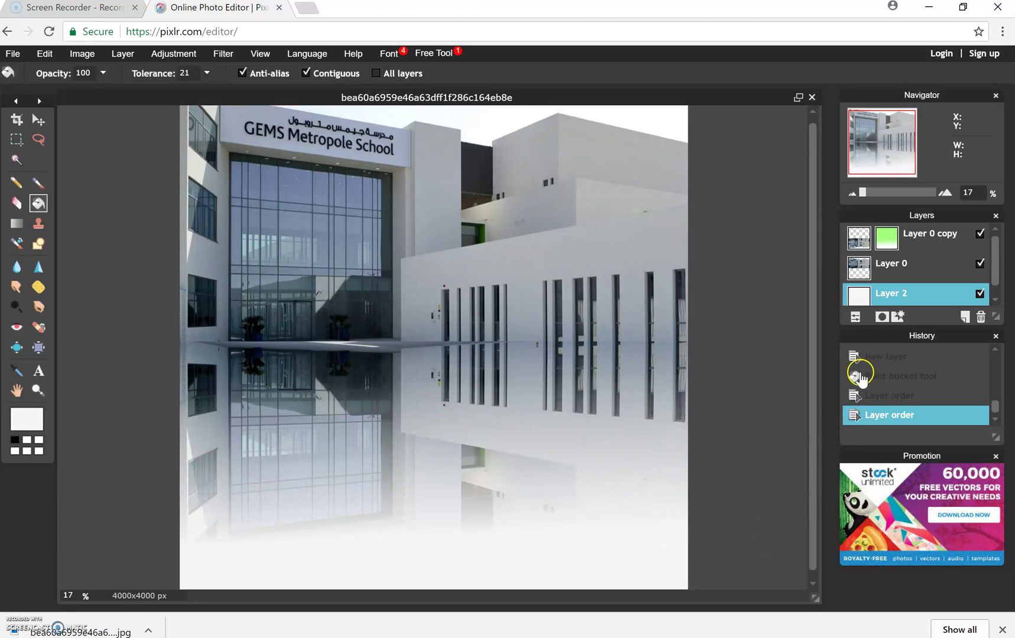
Step: Try Sepia on Layer 0 copy, undo it, then apply the Old photo adjustment
click(925, 250)
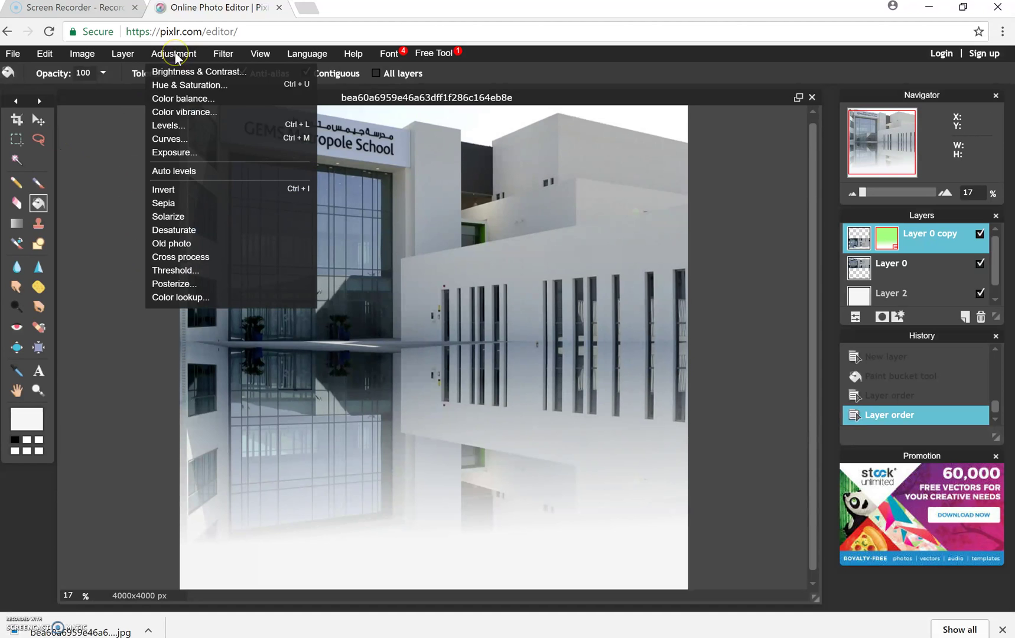
click(199, 204)
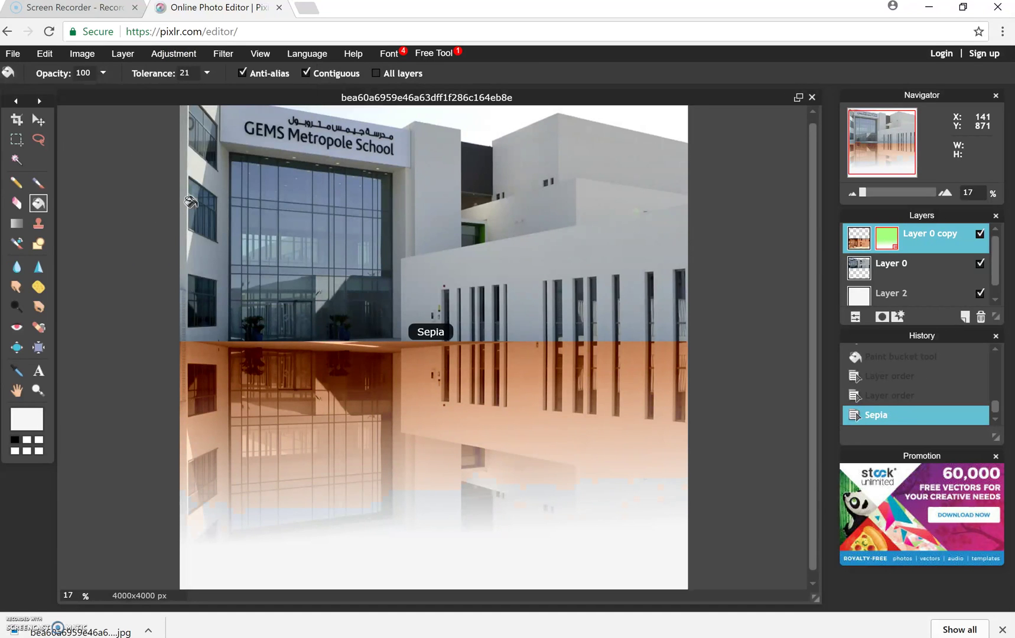
click(914, 404)
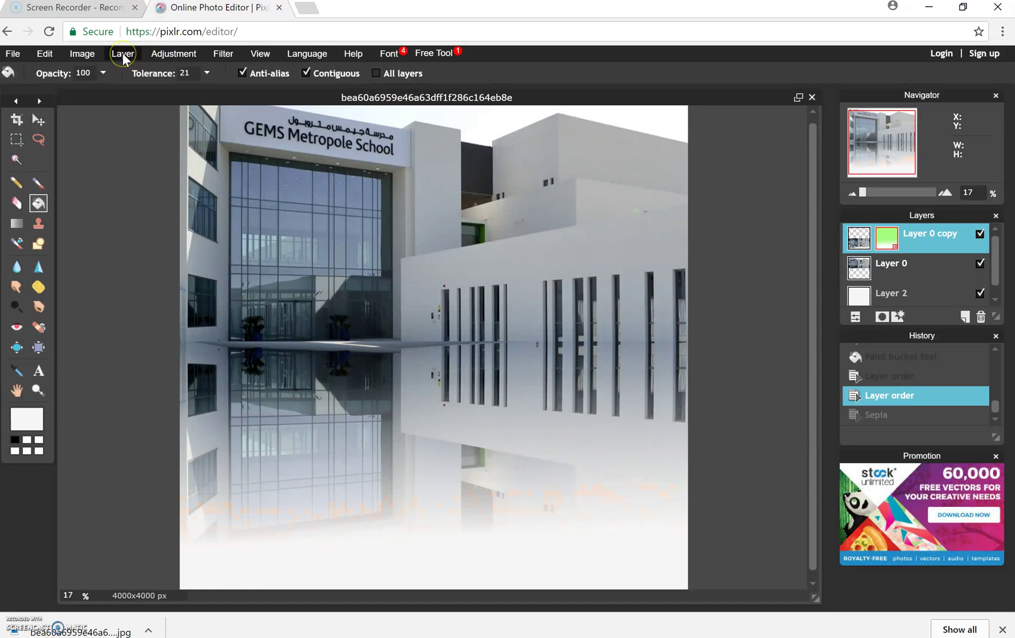
click(158, 54)
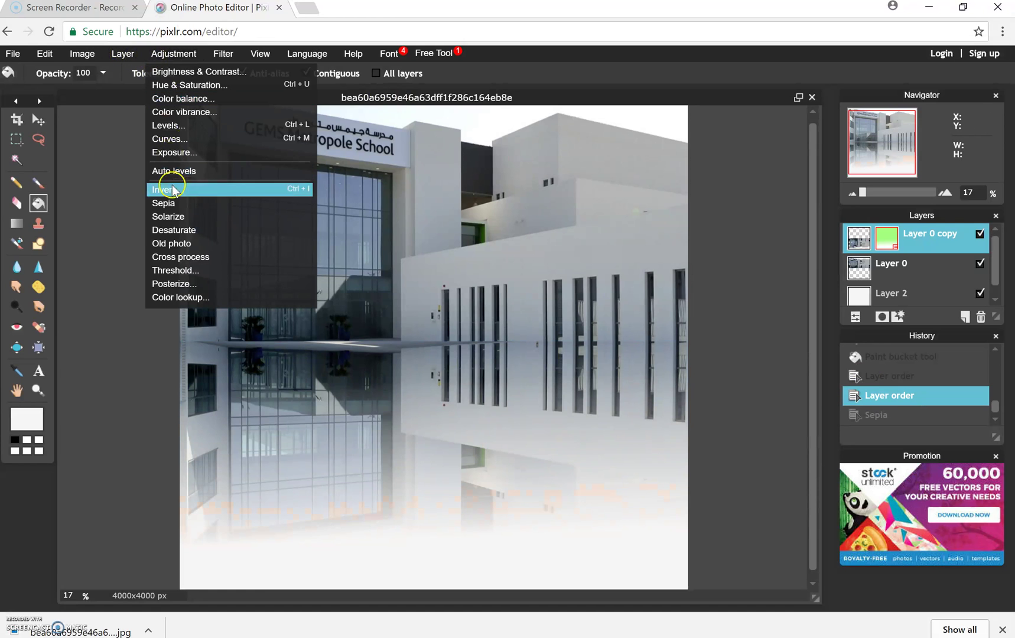
click(183, 243)
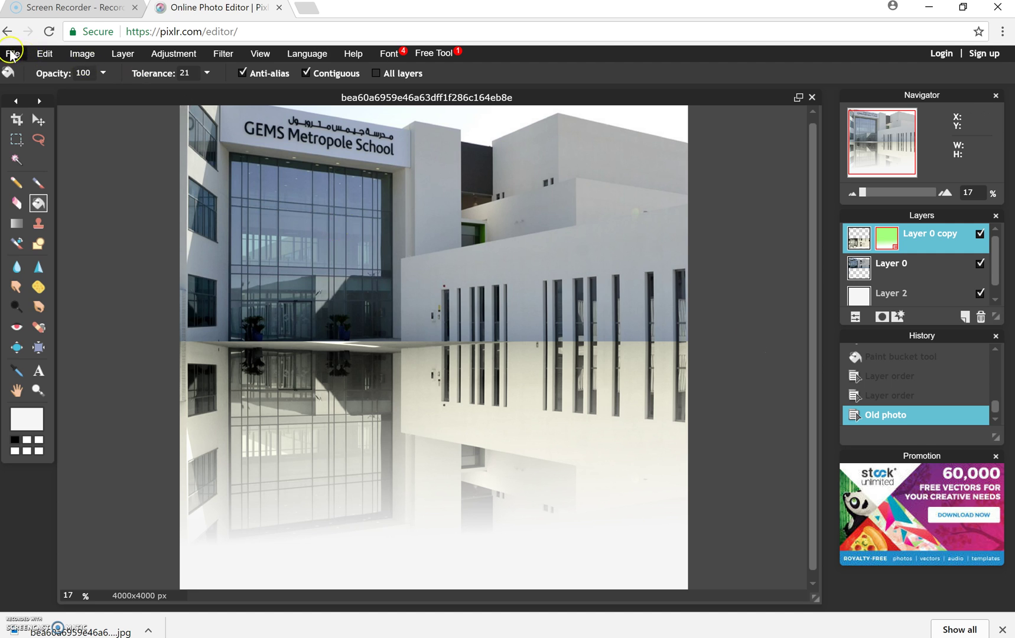
Step: Save the image as a JPEG named 'Reflection' in the Pictures folder
click(12, 54)
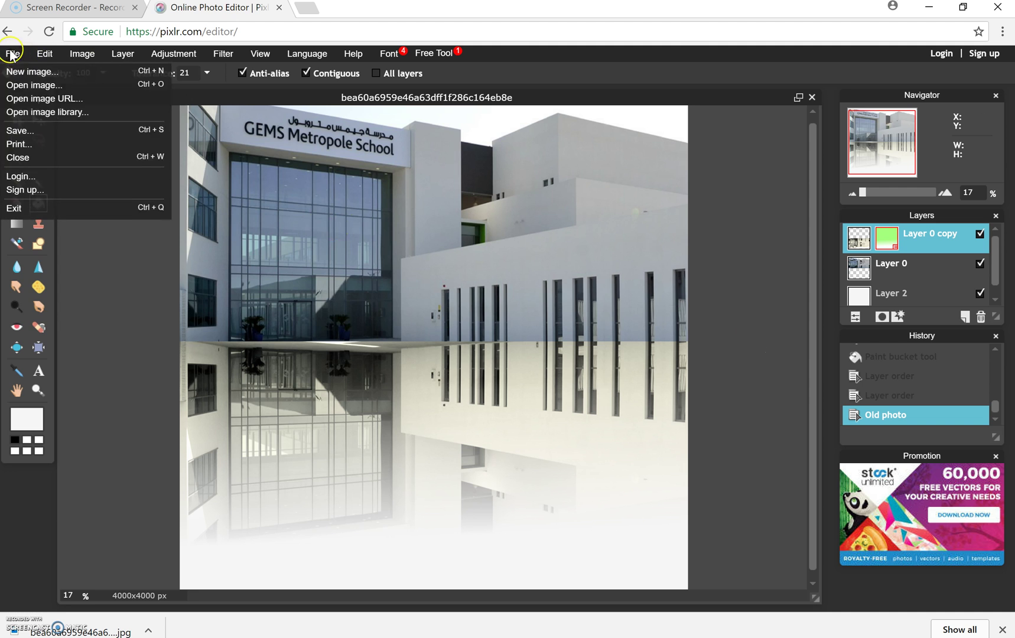
click(36, 132)
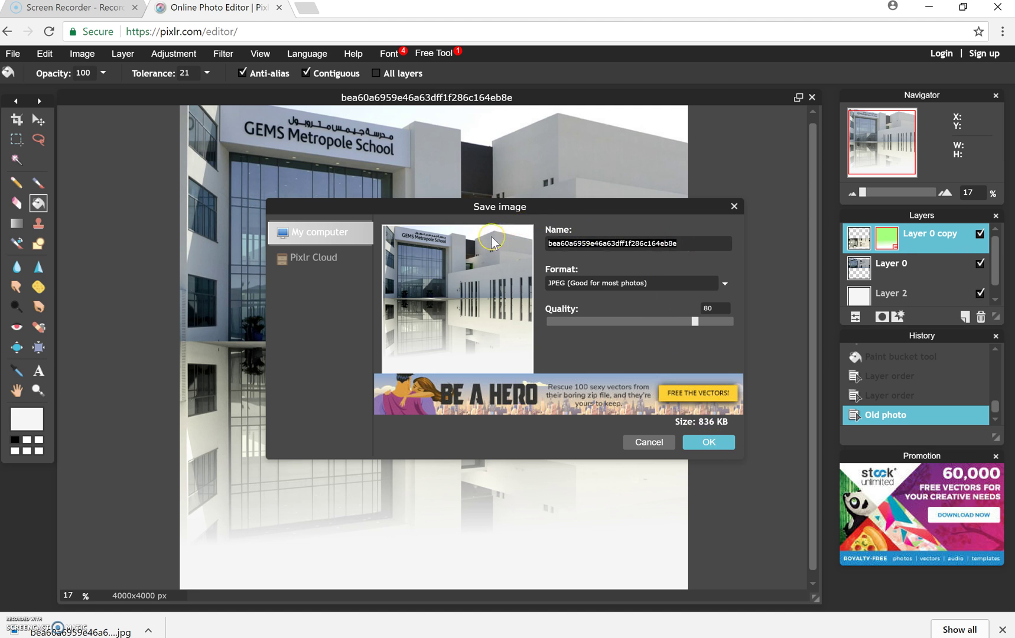
text(Refl)
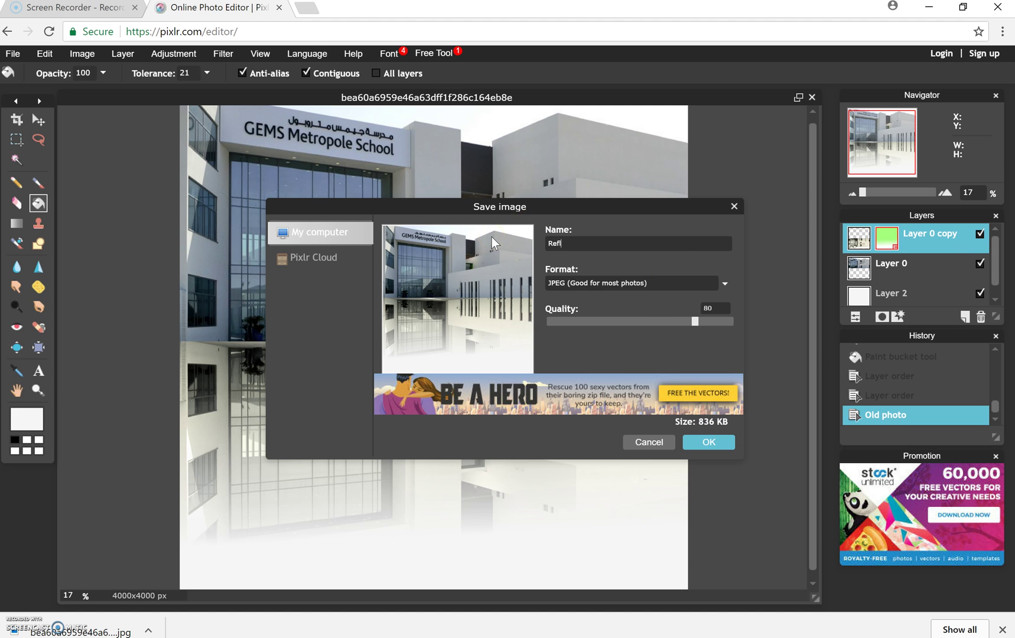
text(ection)
click(709, 443)
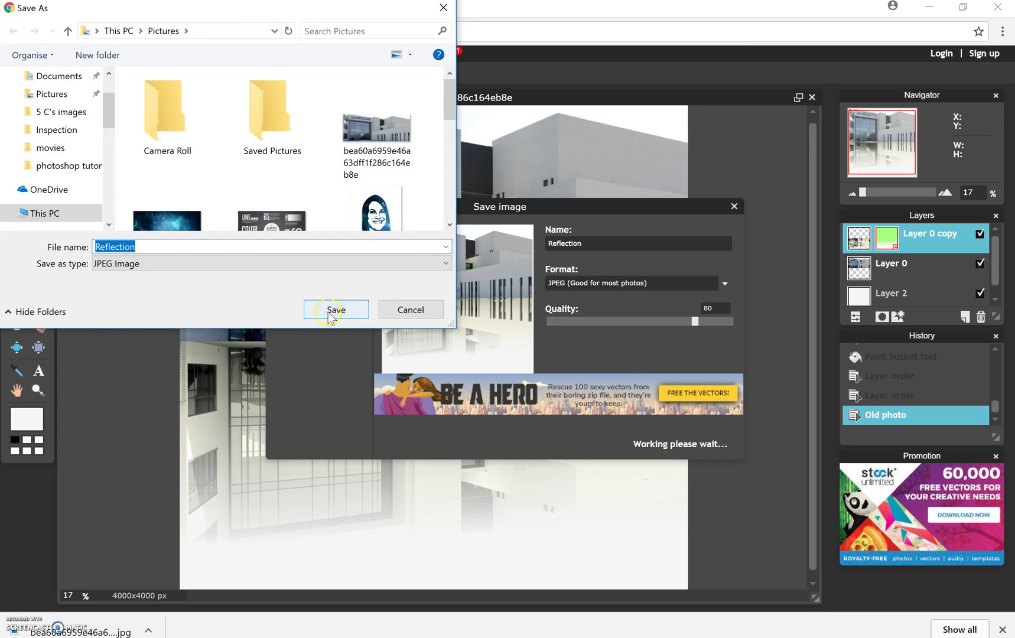
click(327, 311)
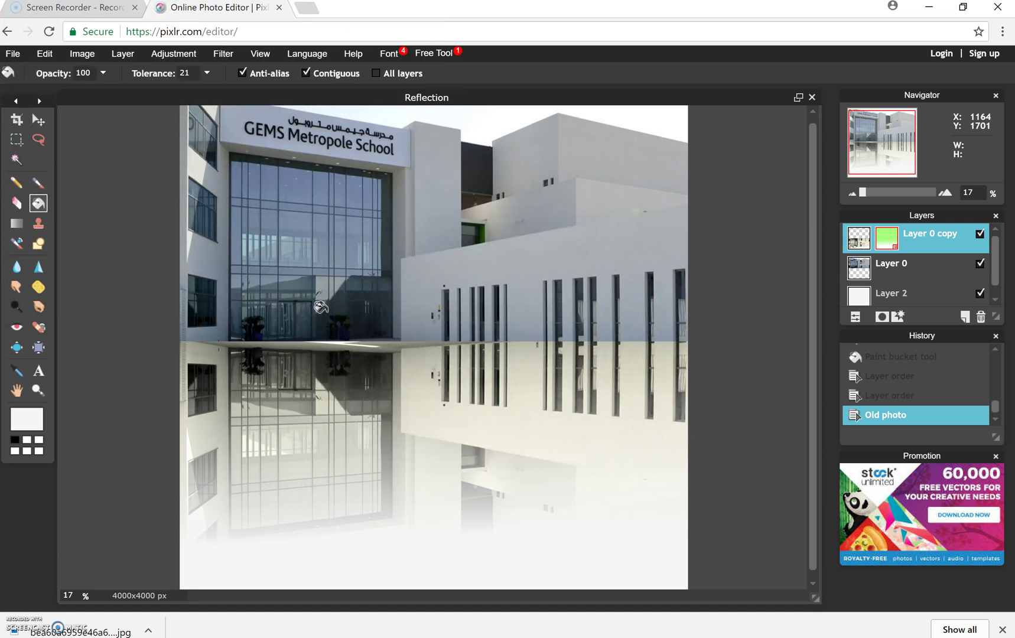
click(115, 220)
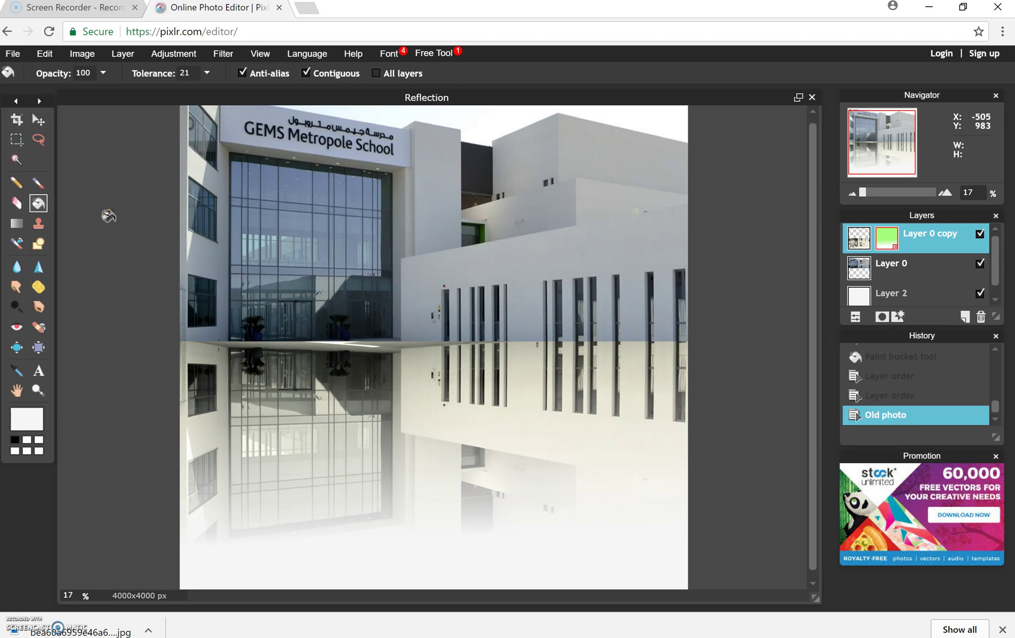